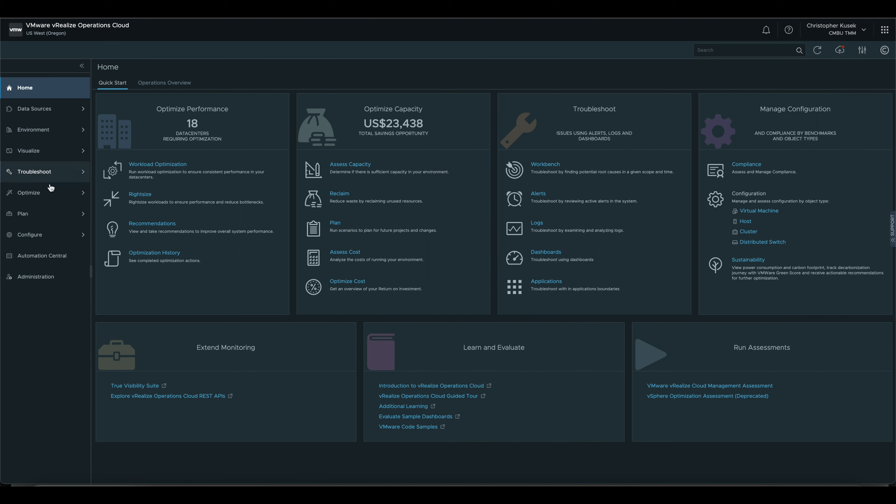
- Start a new What-If Analysis capacity scenario that adds VMs under Workload Planning: Traditional
left_click(65, 215)
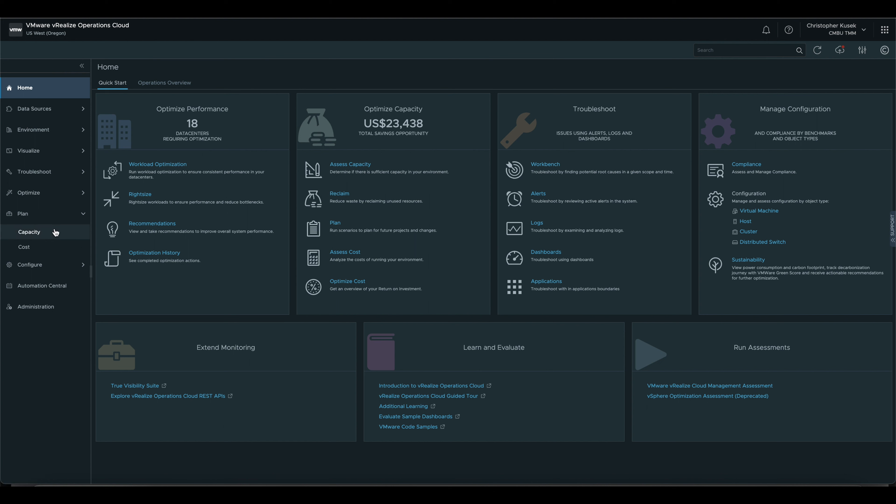
left_click(36, 234)
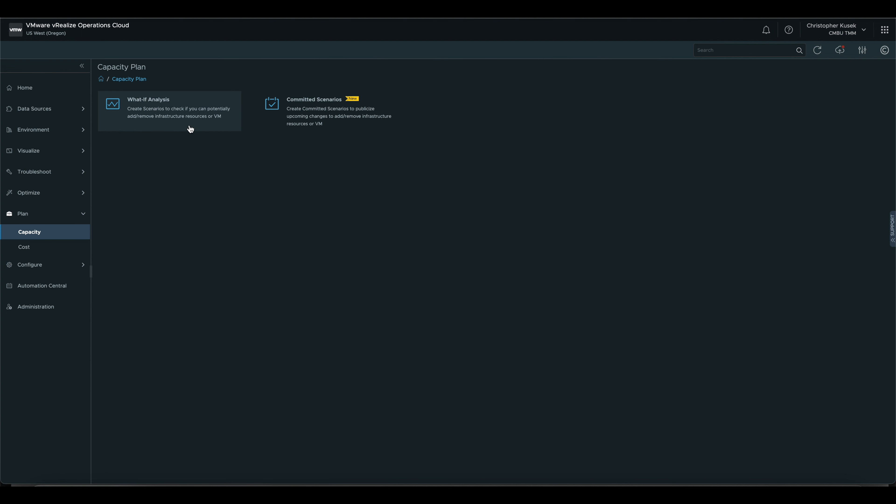
left_click(157, 113)
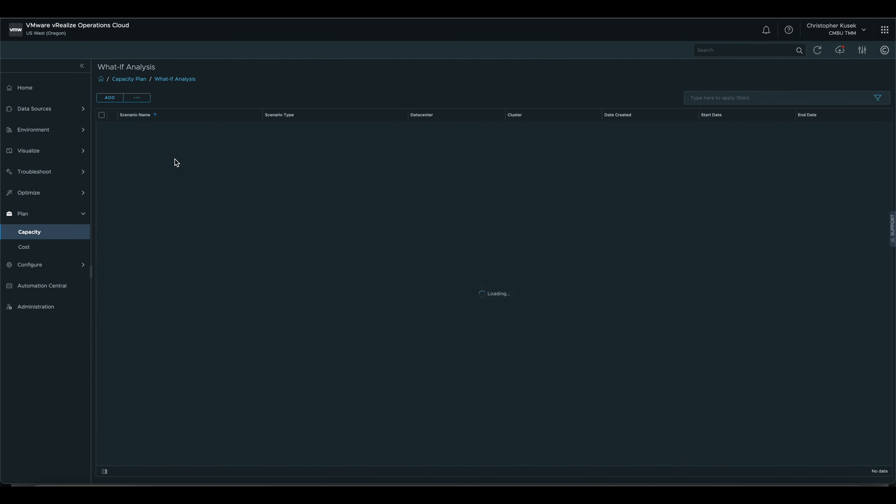
left_click(110, 101)
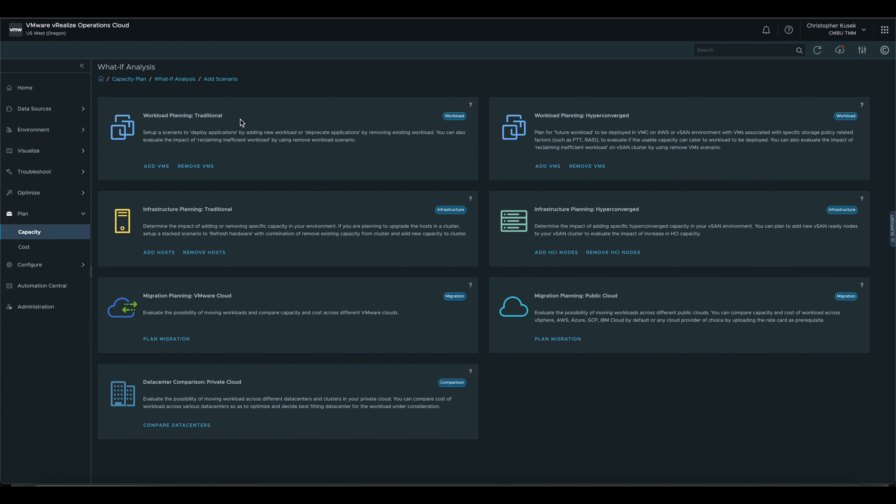
left_click(158, 169)
- Name the scenario "DR Plan - Move to WDC" and set its location to the WDC (vcsa-e) datacenter
left_click(229, 99)
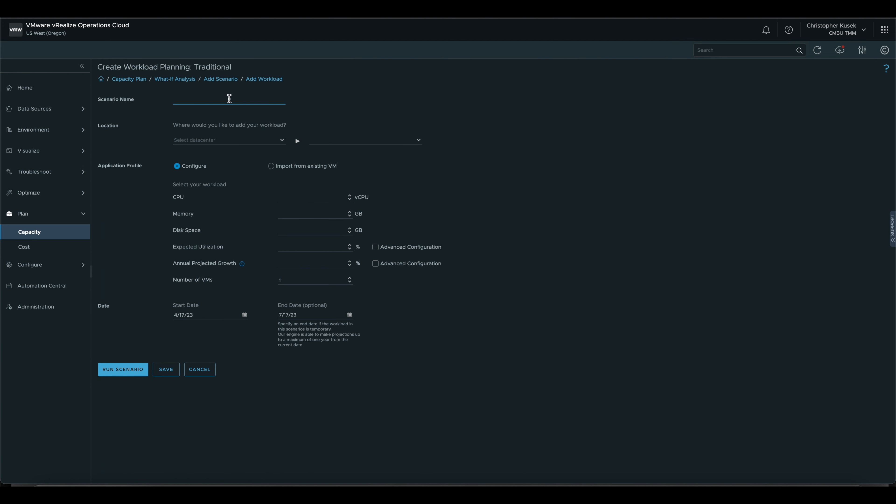
type("DR Plan - Move to WDC")
left_click(282, 140)
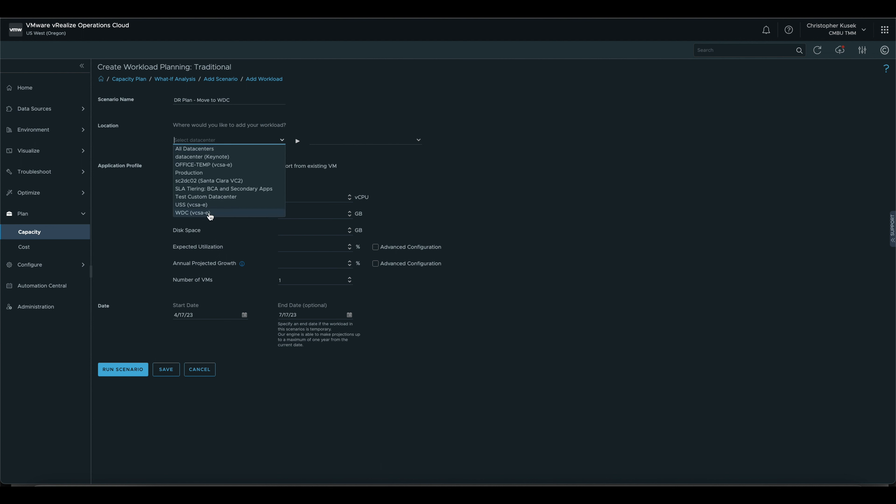
left_click(210, 213)
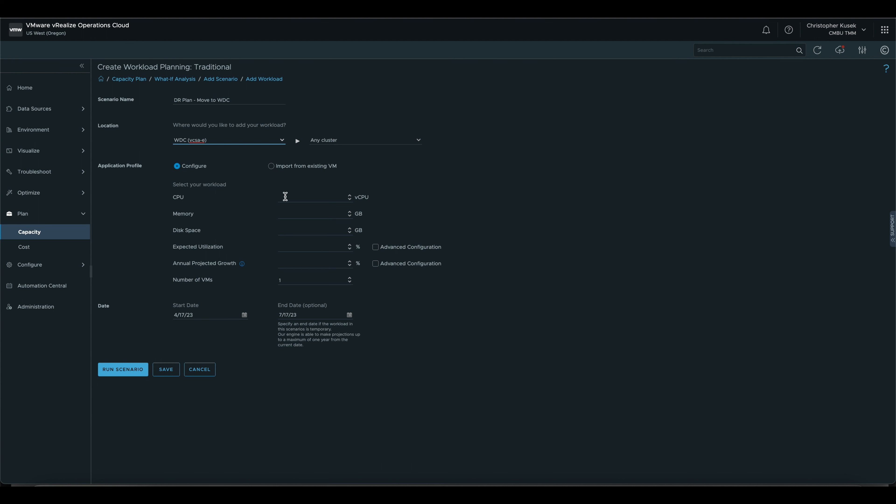
left_click(316, 197)
type("4")
left_click(324, 215)
type("8")
left_click(318, 229)
type("23")
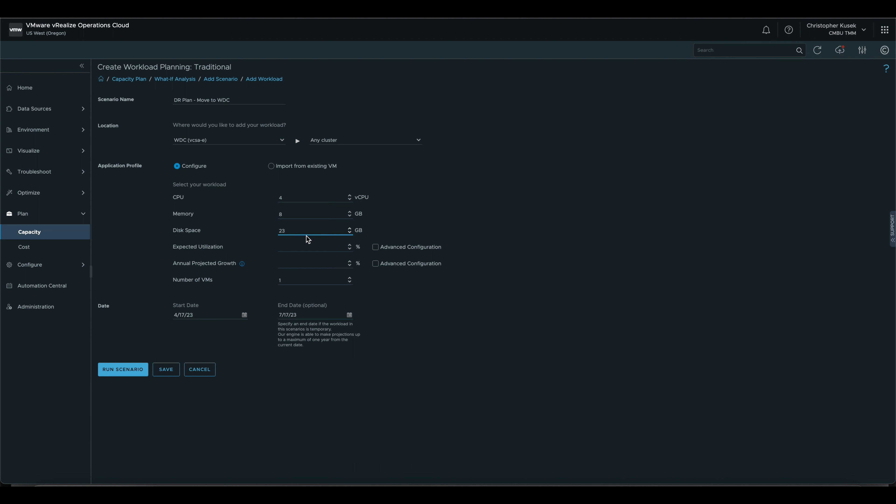
key("BackSpace")
key("BackSpace")
left_click(316, 214)
key("BackSpace")
left_click(311, 197)
key("BackSpace")
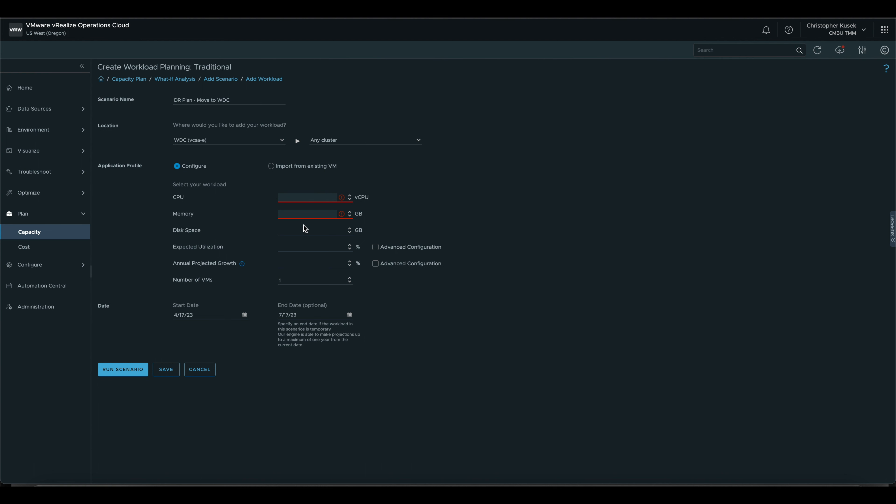
- Set the application profile to import from existing VMs and filter the VM selection by the vRNI North vCenter
left_click(271, 166)
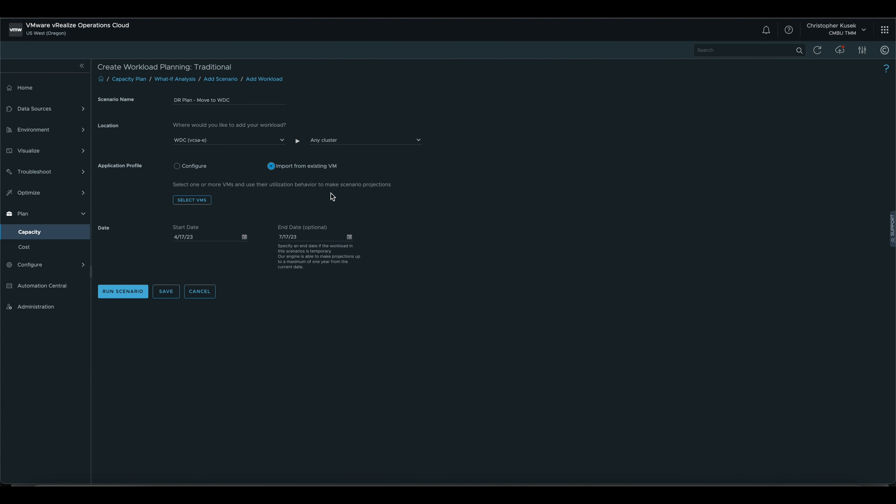
left_click(197, 201)
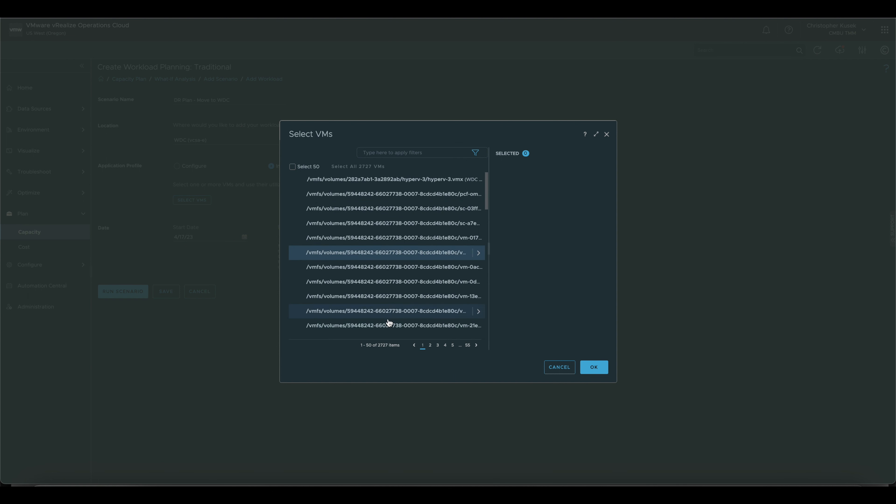
left_click(476, 153)
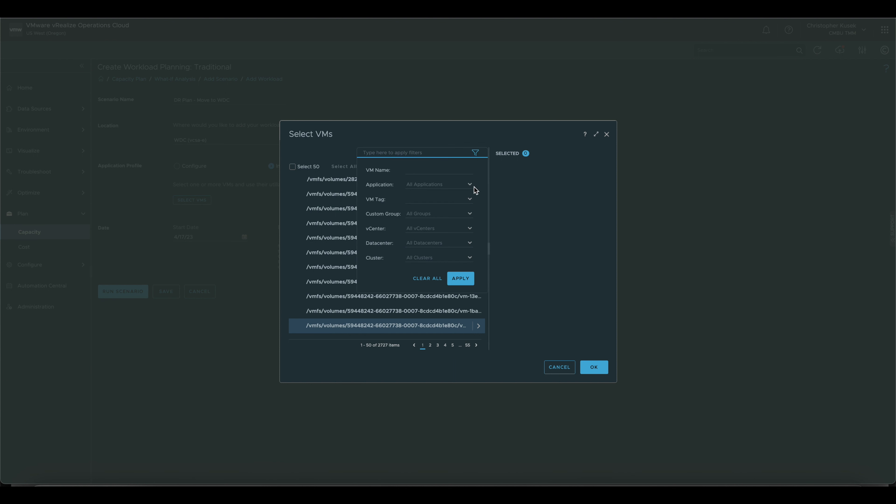
left_click(470, 230)
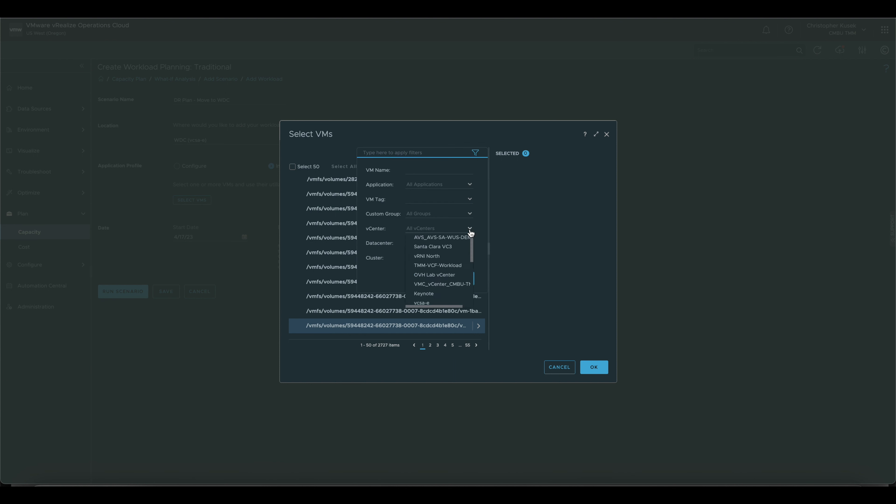
left_click(455, 257)
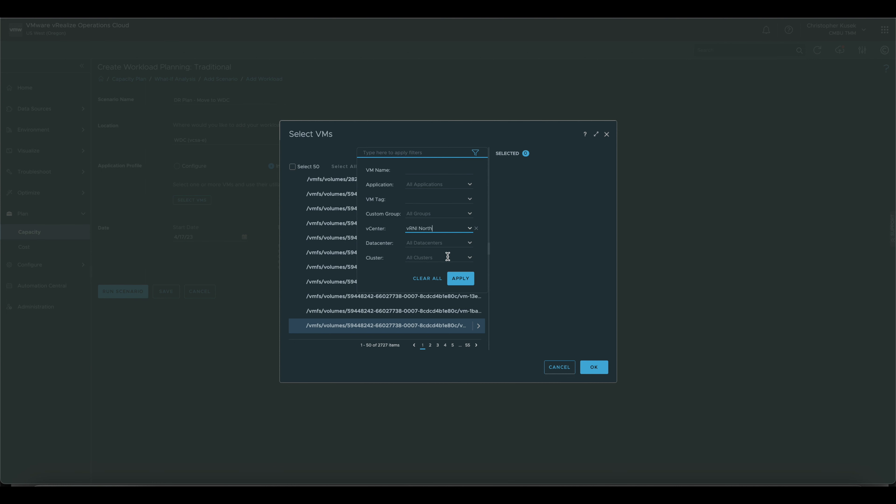
left_click(465, 279)
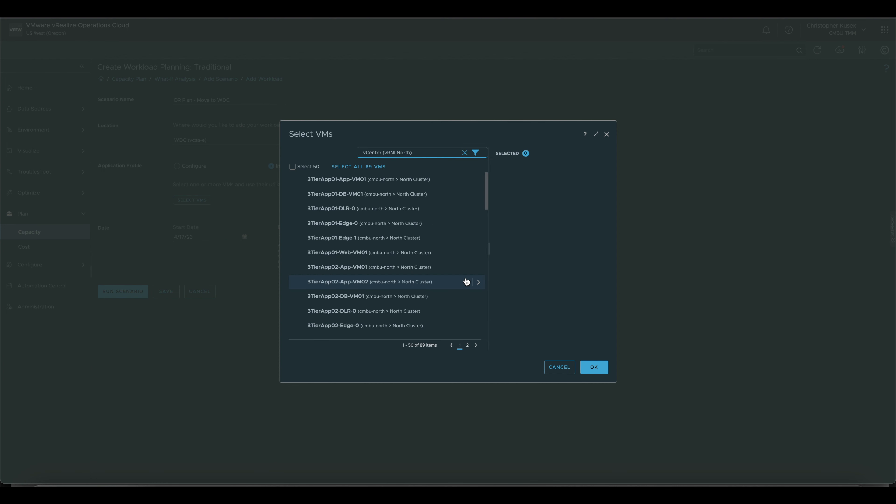
- Add all VMs matching the filter to the workload and run the scenario
left_click(375, 168)
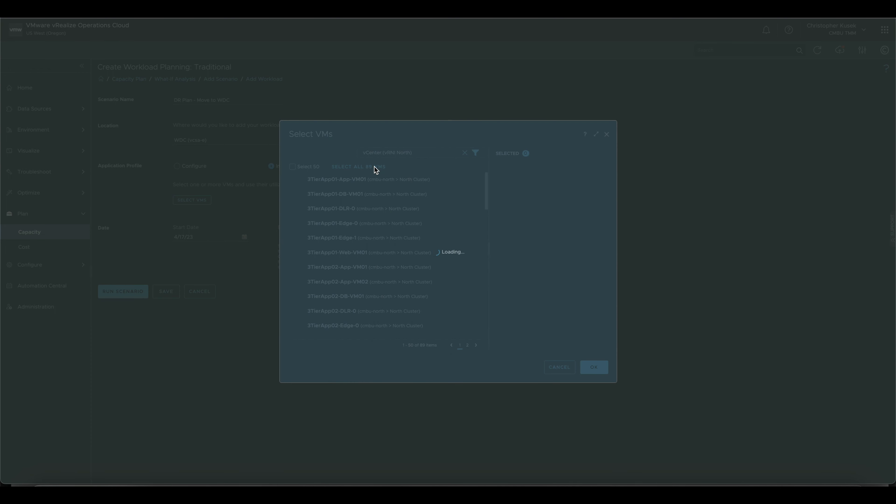
left_click(596, 369)
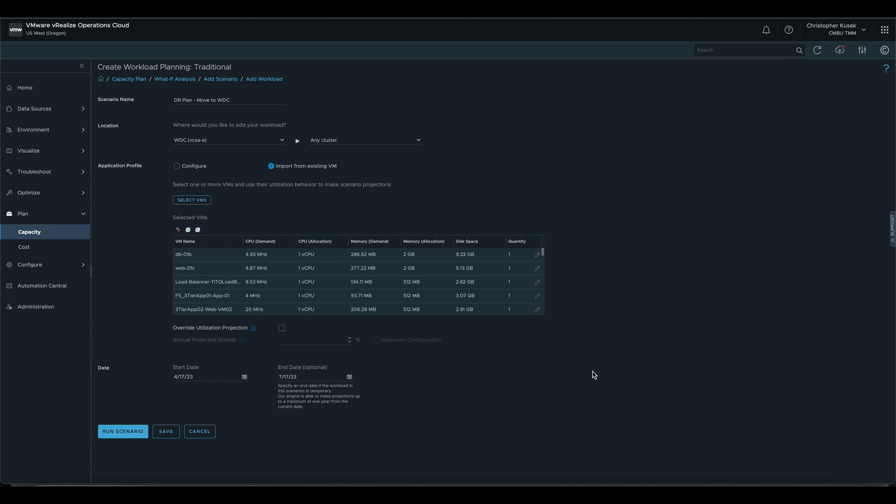
left_click(124, 431)
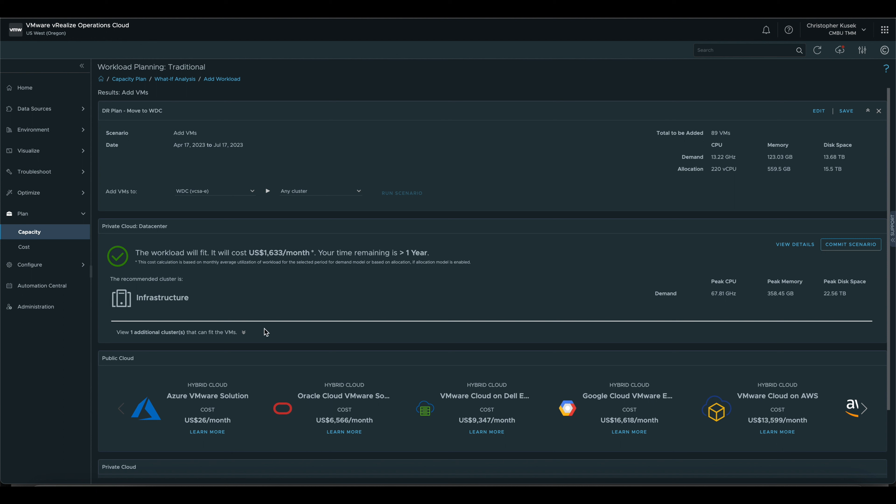
- Review the additional fitting clusters and the recommended cluster's CPU, memory and disk space demand projections, returning to the summary
left_click(243, 332)
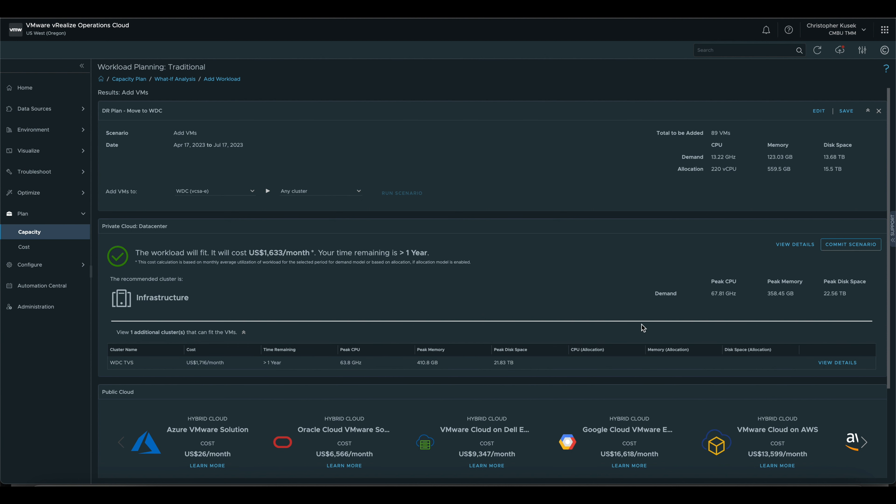
left_click(794, 249)
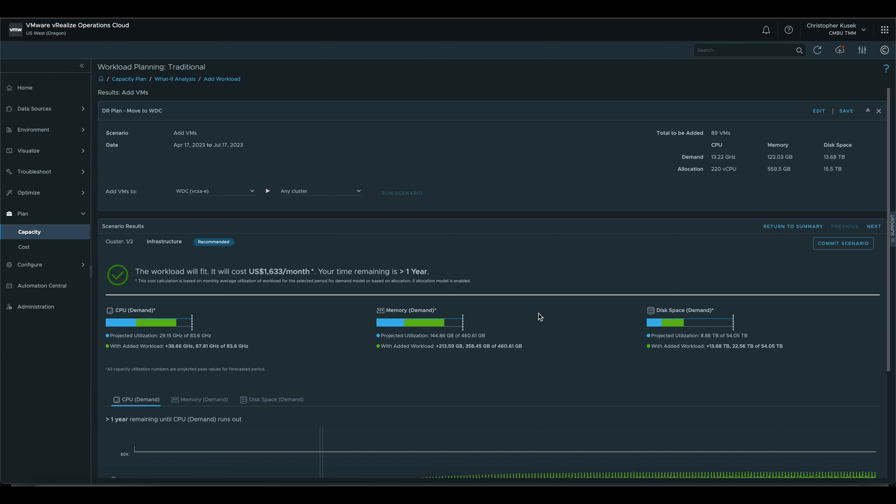
scroll(543, 316, "down", 2)
scroll(545, 316, "down", 2)
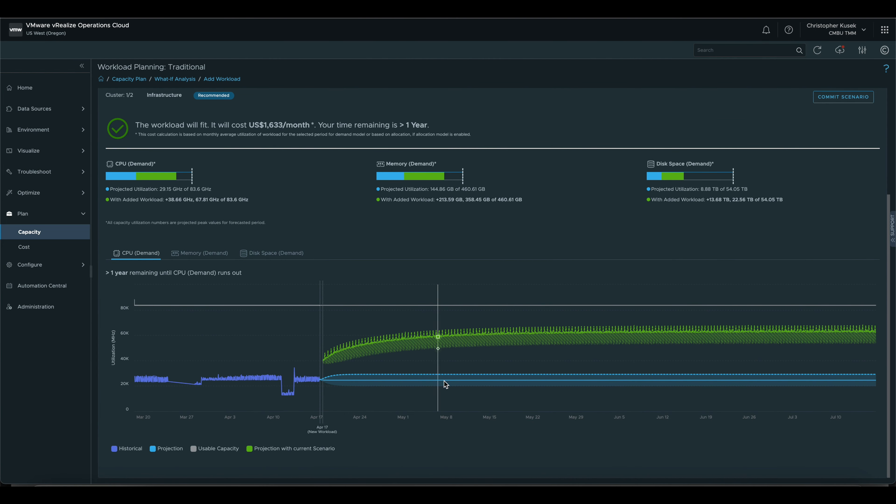
left_click(204, 253)
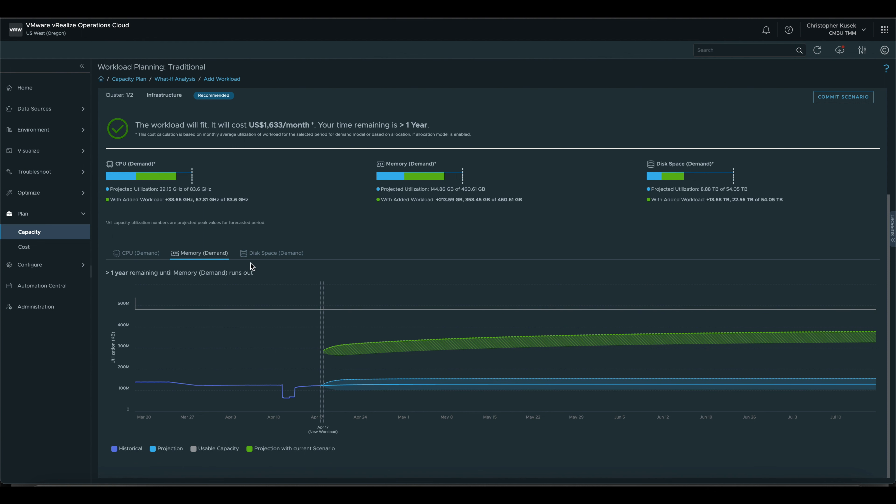
left_click(272, 253)
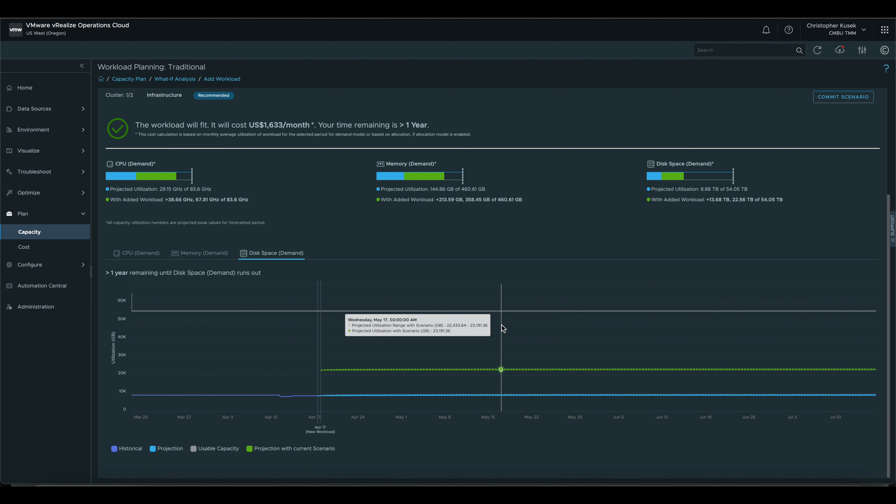
scroll(450, 304, "up", 3)
scroll(451, 307, "up", 2)
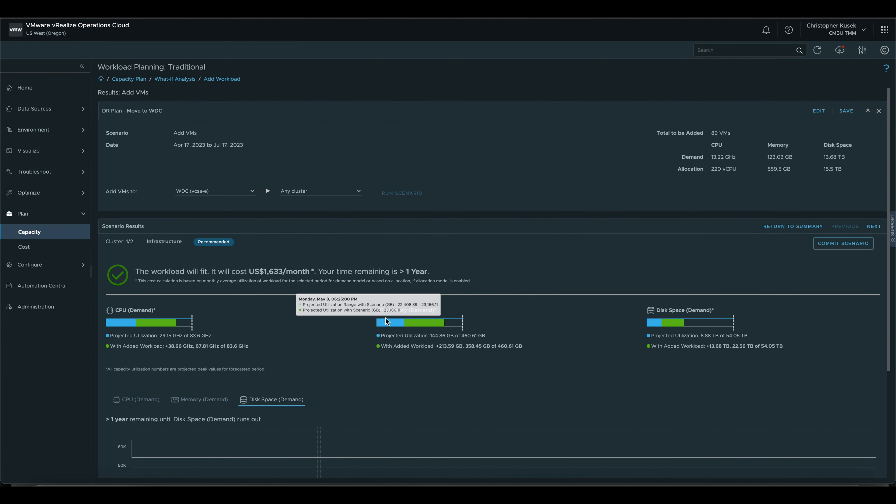
scroll(488, 280, "down", 1)
scroll(489, 280, "up", 1)
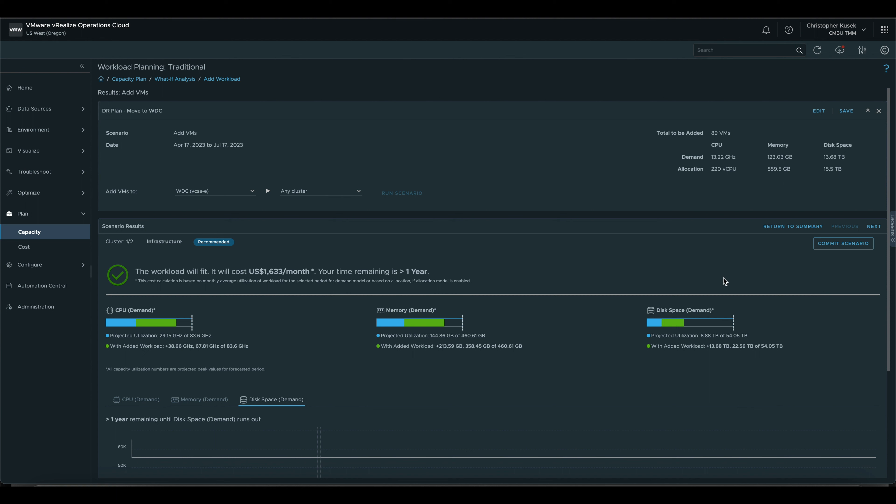
left_click(796, 227)
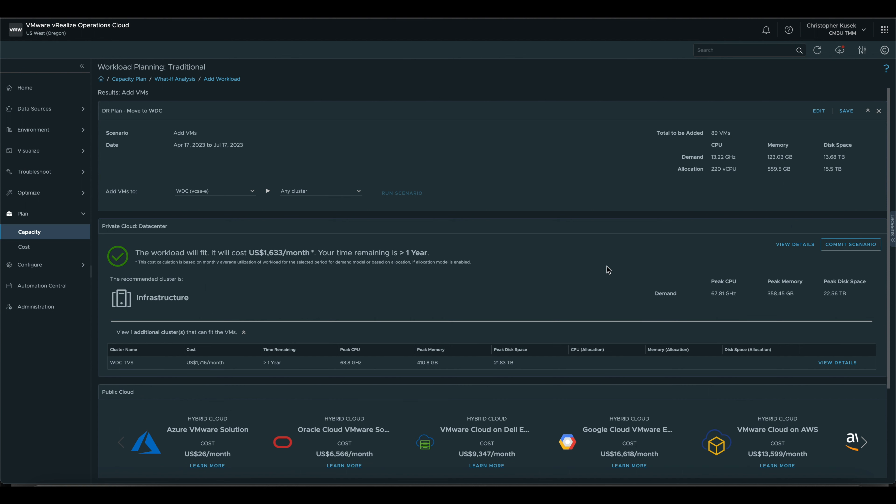
- Examine the scenario's cost comparison across all hybrid, public and private cloud alternatives
scroll(410, 186, "down", 1)
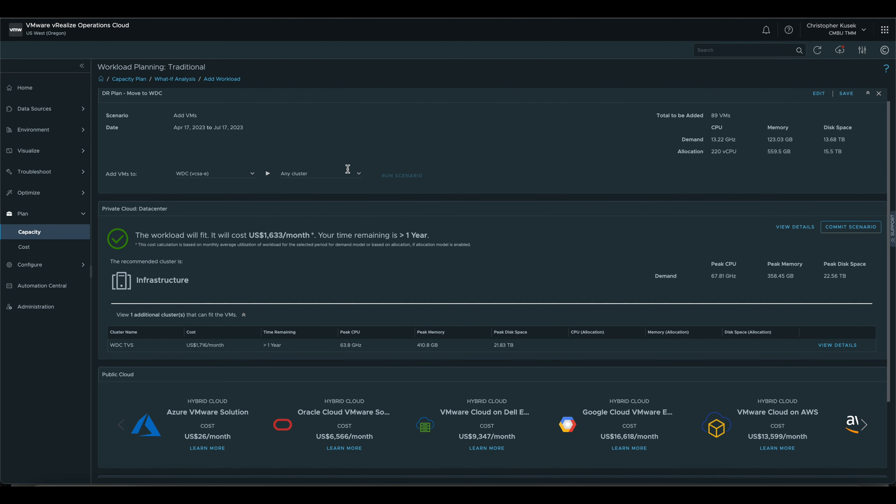
scroll(261, 173, "down", 2)
scroll(247, 190, "up", 2)
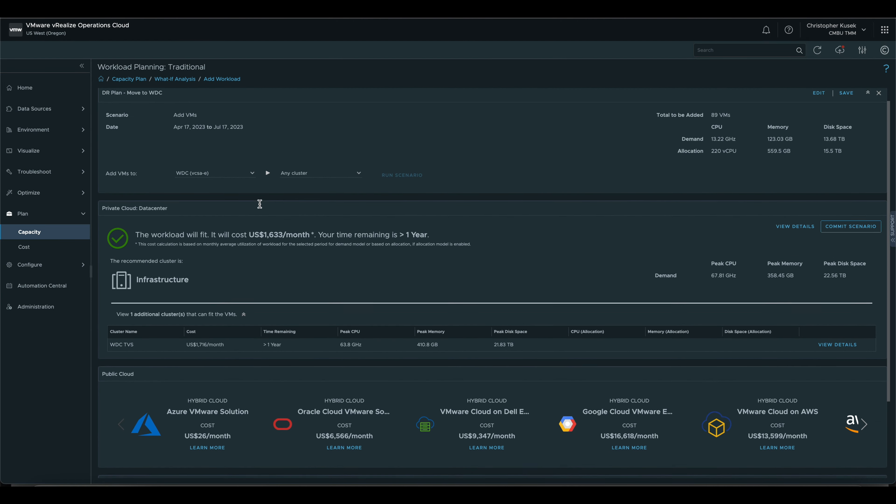
scroll(236, 212, "down", 2)
scroll(226, 231, "down", 2)
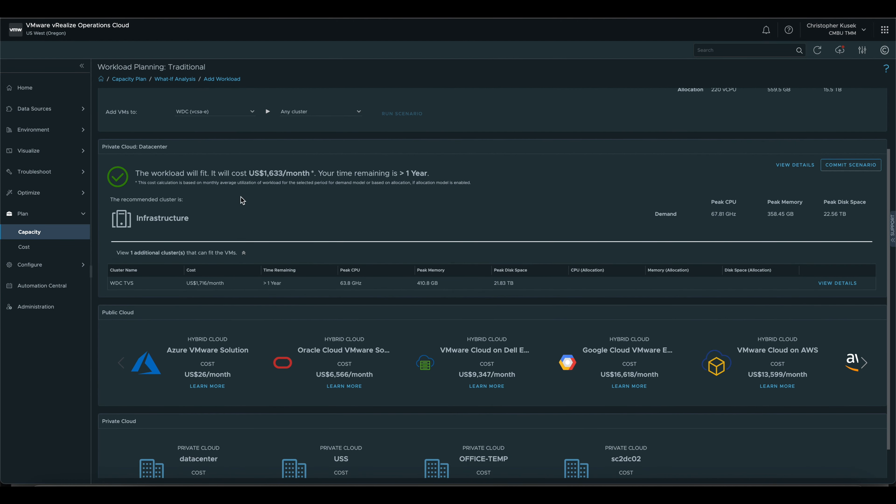
scroll(106, 317, "down", 2)
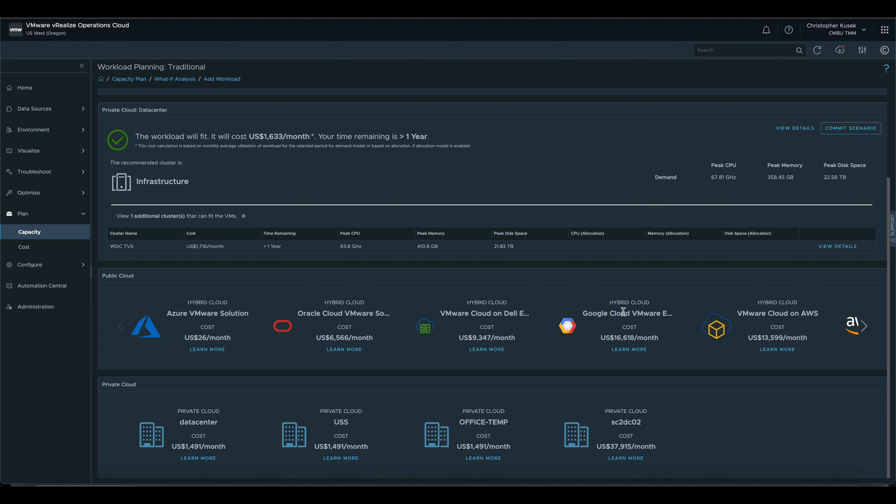
left_click(867, 332)
left_click(867, 332)
left_click(868, 330)
left_click(868, 331)
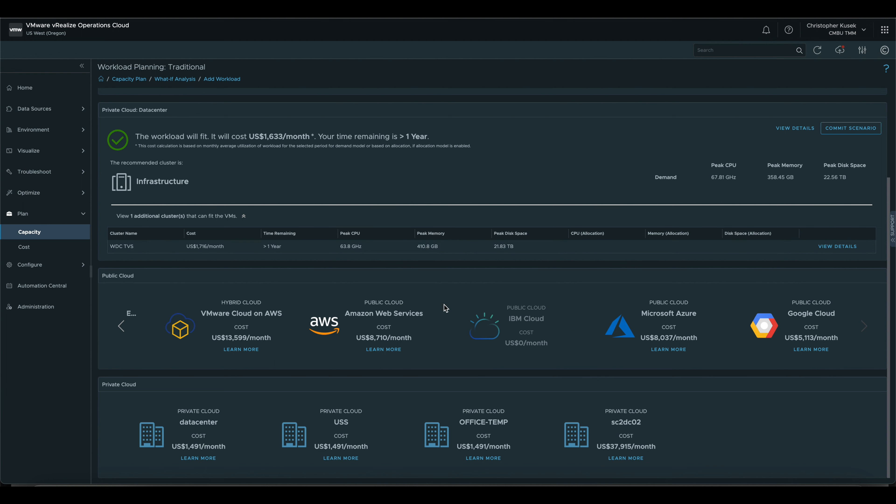
scroll(444, 304, "left", 5)
scroll(426, 226, "up", 3)
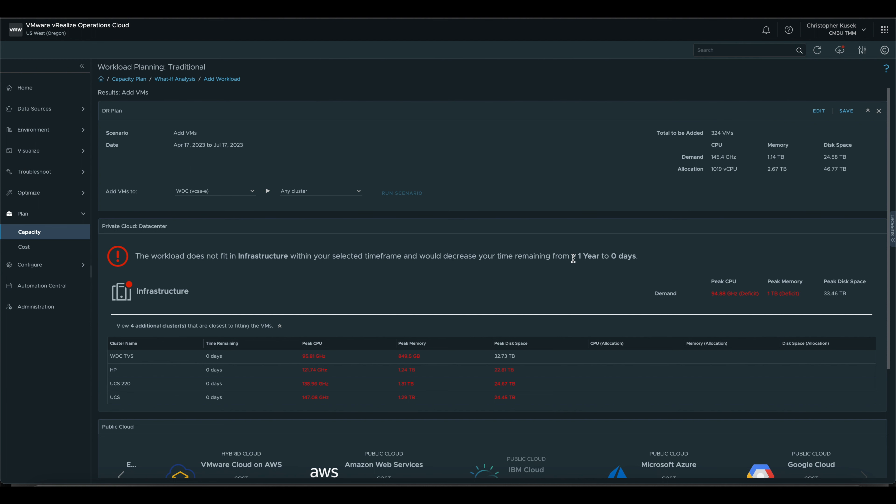
- Review the DR Plan scenario's cluster capacity results, its closest-fitting clusters and the public cloud costs
scroll(571, 256, "down", 1)
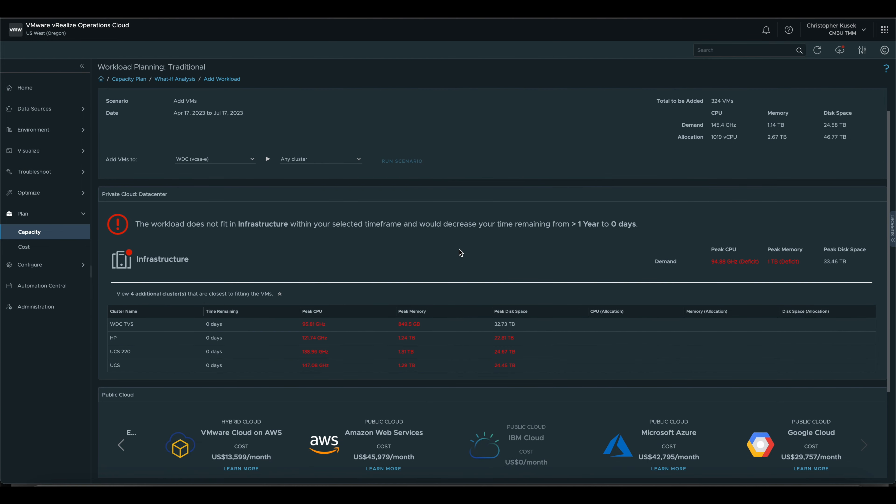
scroll(461, 252, "down", 1)
scroll(461, 252, "up", 1)
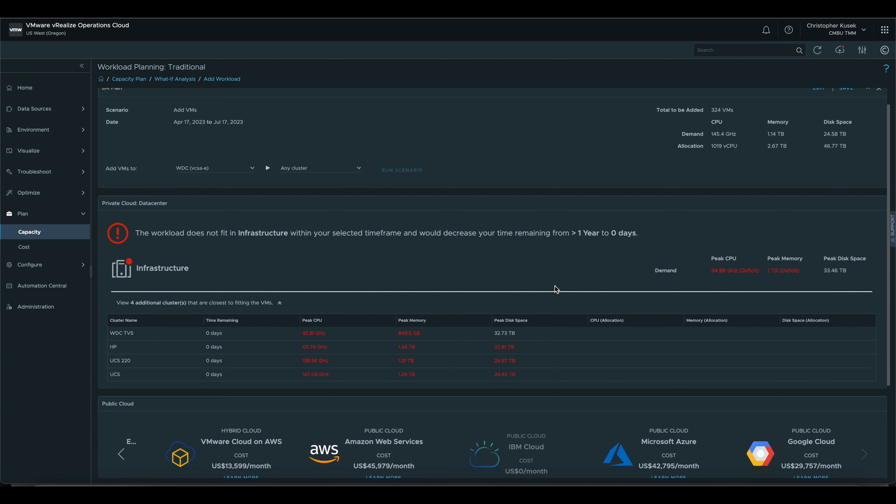
scroll(506, 265, "down", 2)
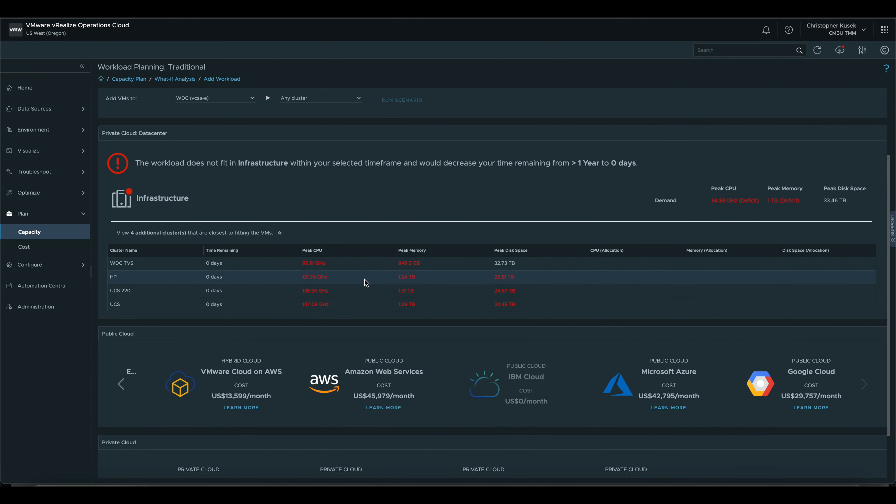
- Compare the remaining public and private cloud costs, returning to the DR plan scenario's summary
left_click(863, 388)
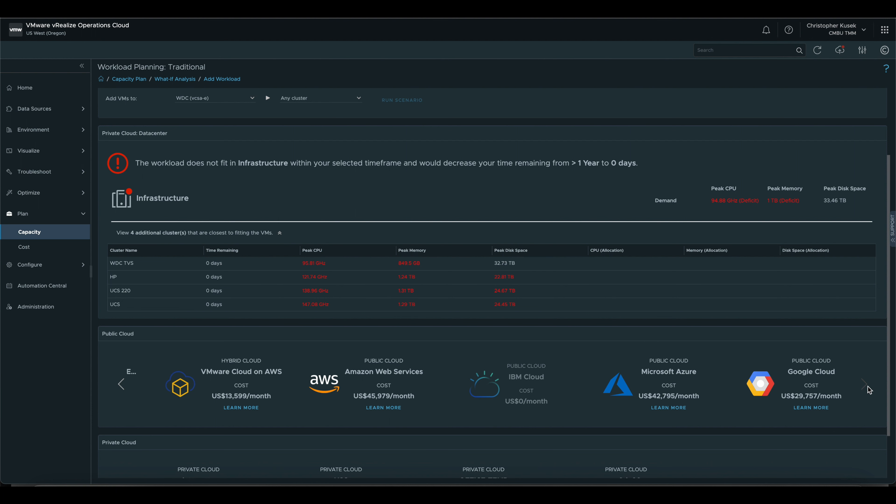
scroll(603, 263, "down", 2)
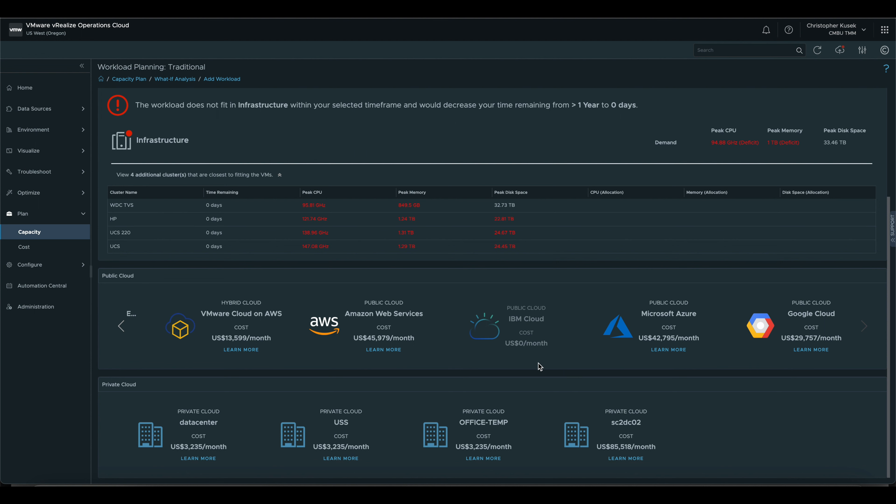
scroll(533, 375, "up", 4)
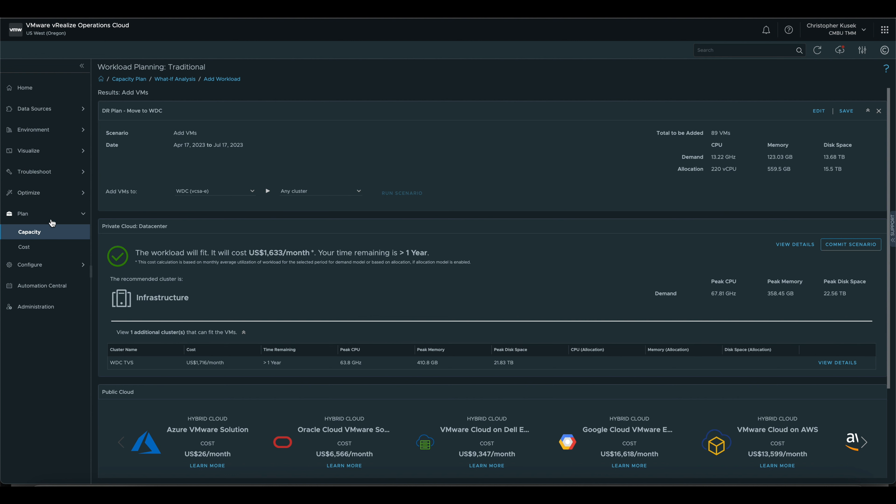
- Close the DR plan scenario without saving and create a new traditional workload planning scenario for adding VMs
left_click(53, 232)
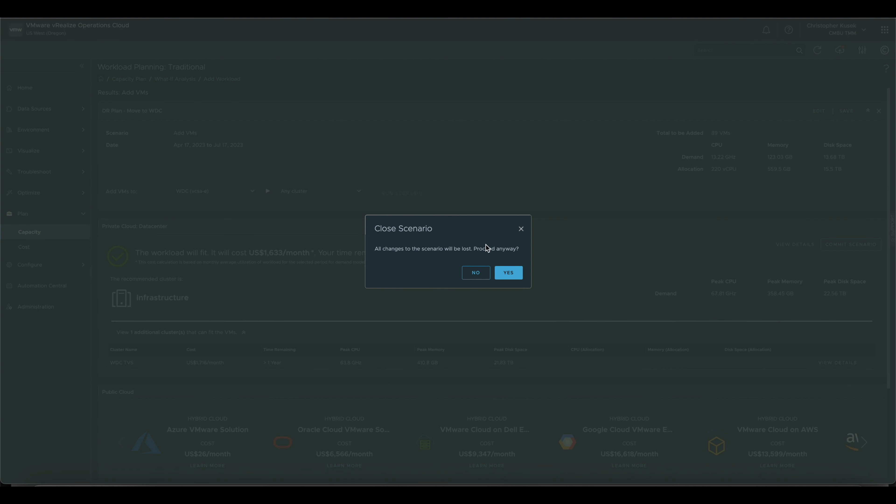
left_click(507, 272)
left_click(148, 115)
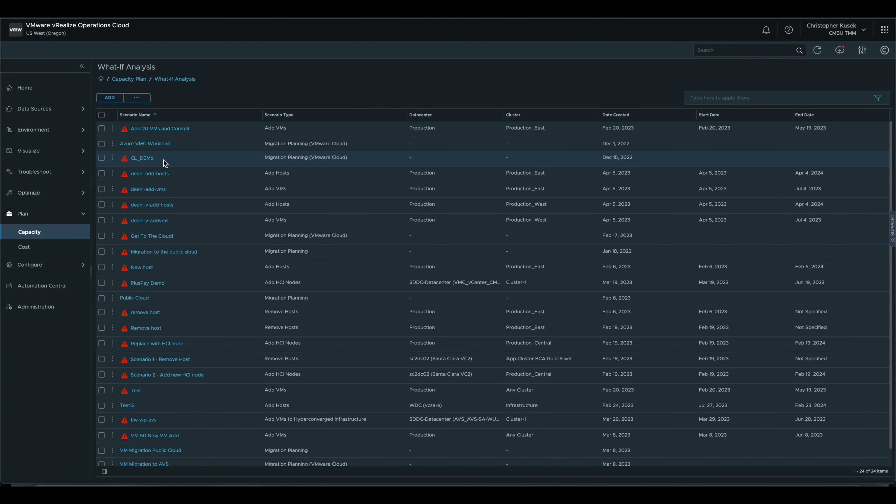
left_click(110, 97)
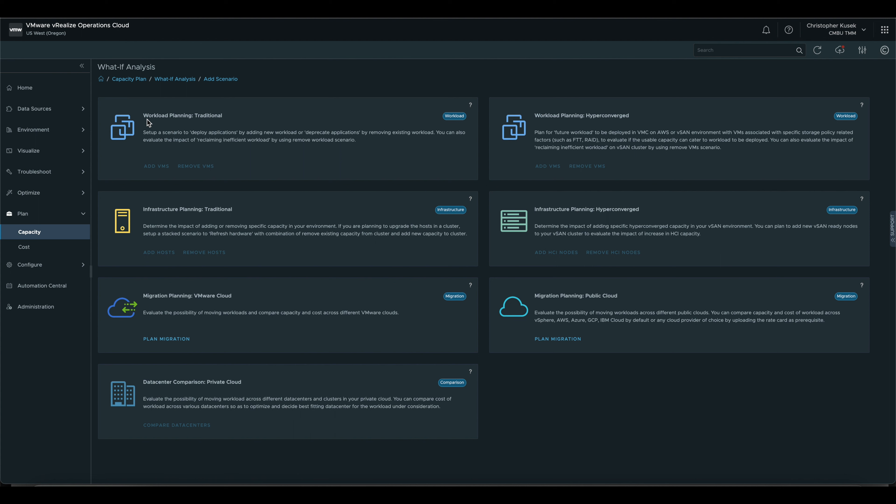
left_click(162, 166)
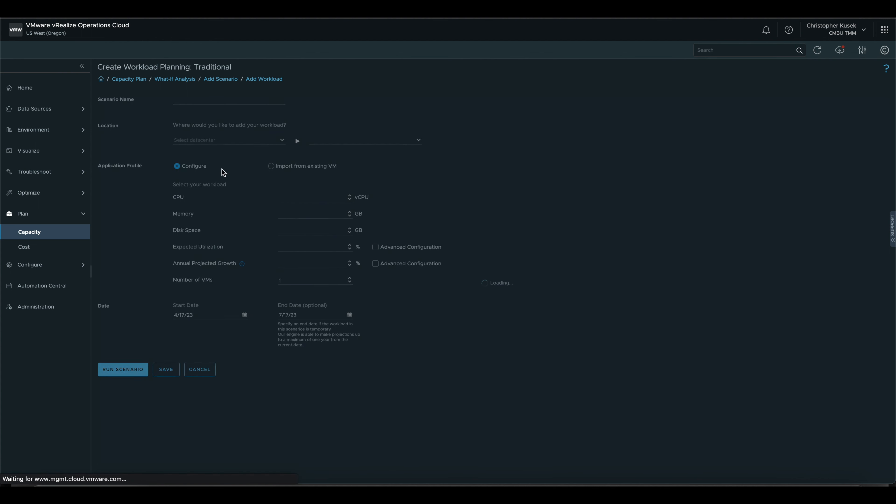
- Name the scenario "Move Tagged Apps to WDC" and set its location to the WDC (vcsa-e) datacenter
left_click(262, 105)
type("Mo")
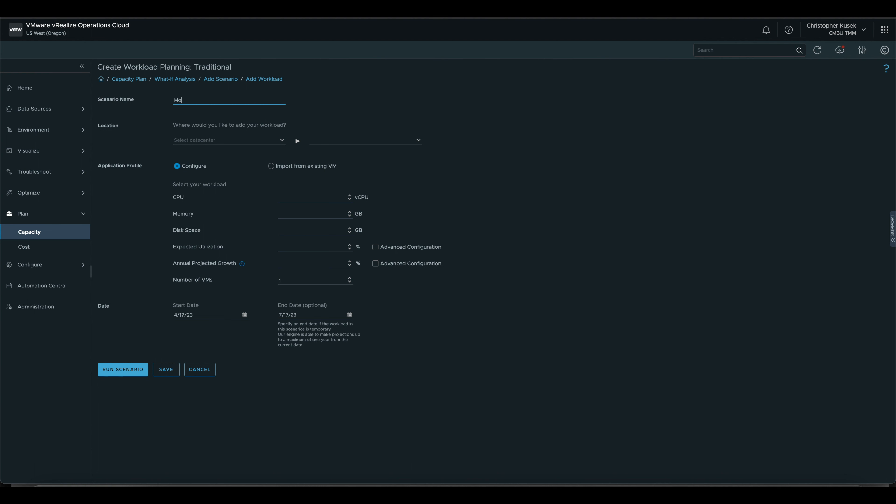
type("ve Tagged Apps to WDC")
left_click(282, 140)
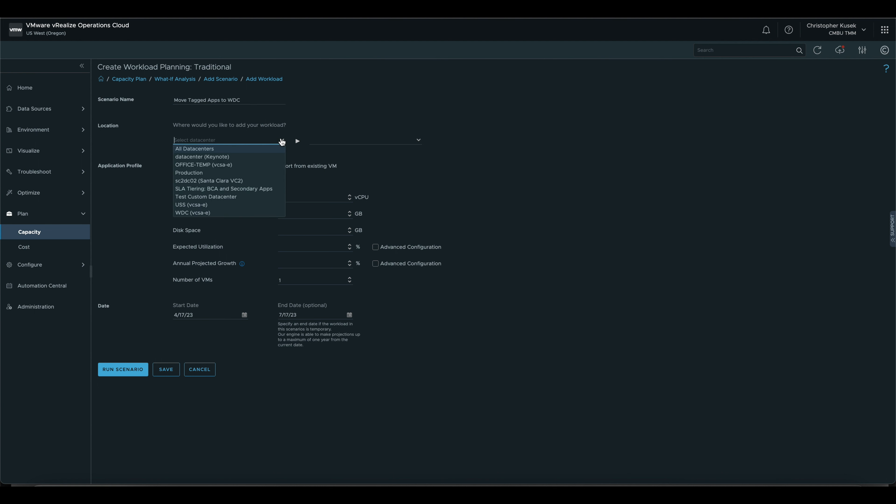
left_click(199, 213)
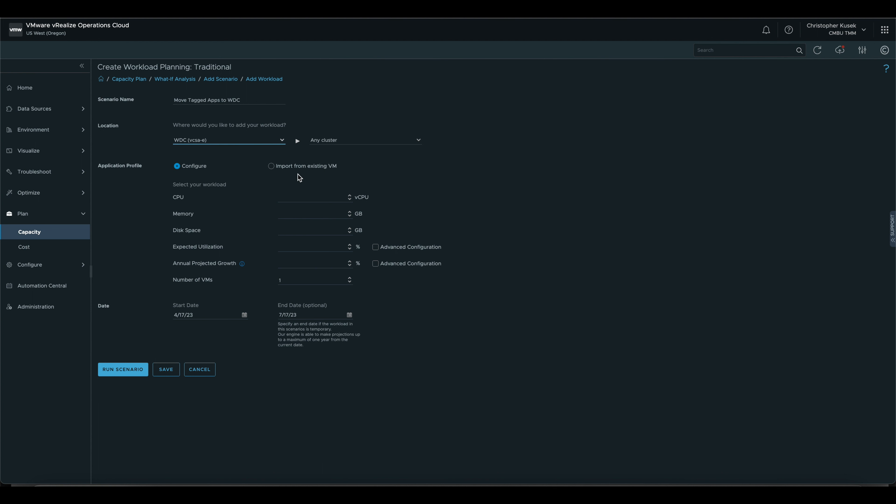
- Set the application profile to import from existing VMs and select all VMs carrying the DR|Yes tag
left_click(284, 166)
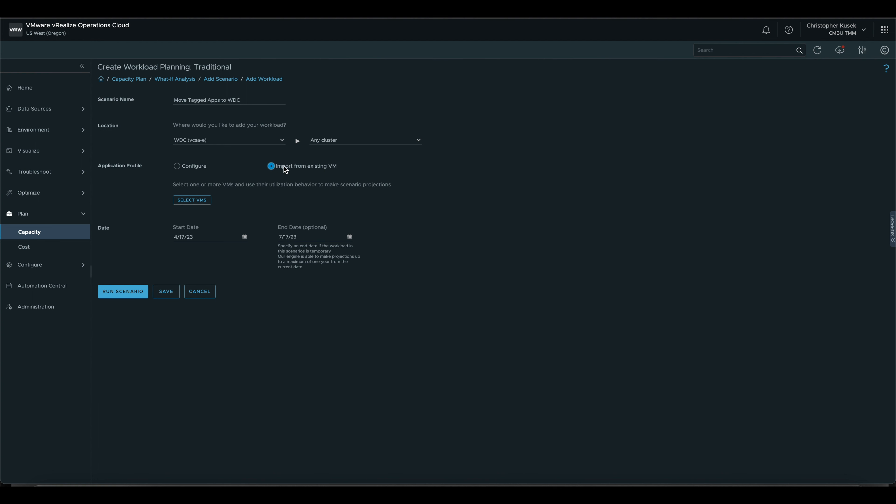
left_click(198, 200)
left_click(475, 152)
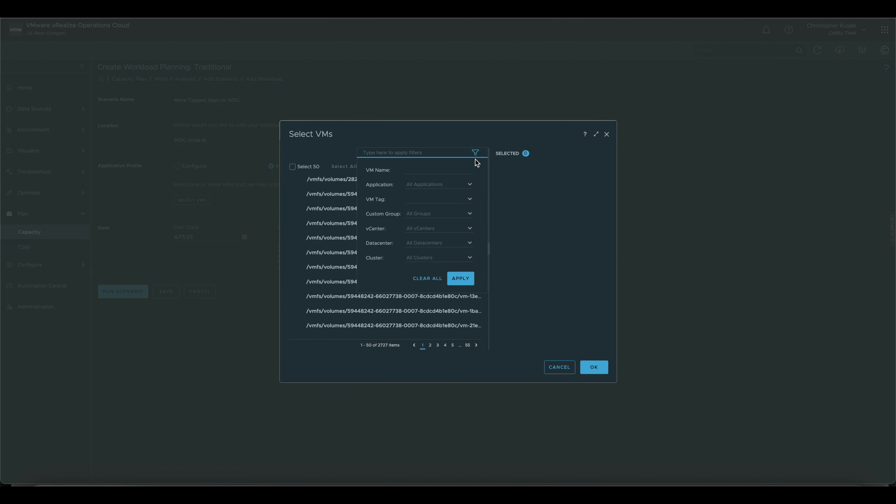
left_click(472, 202)
scroll(450, 244, "down", 3)
scroll(450, 243, "down", 5)
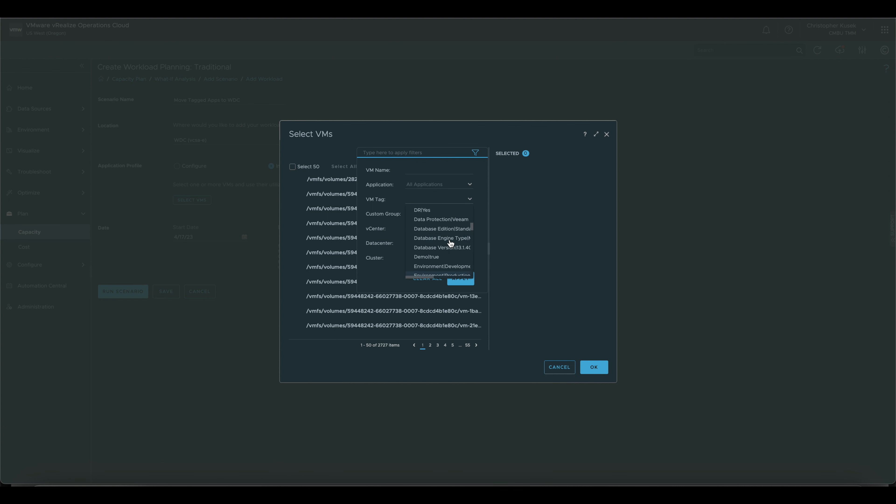
scroll(441, 233, "up", 1)
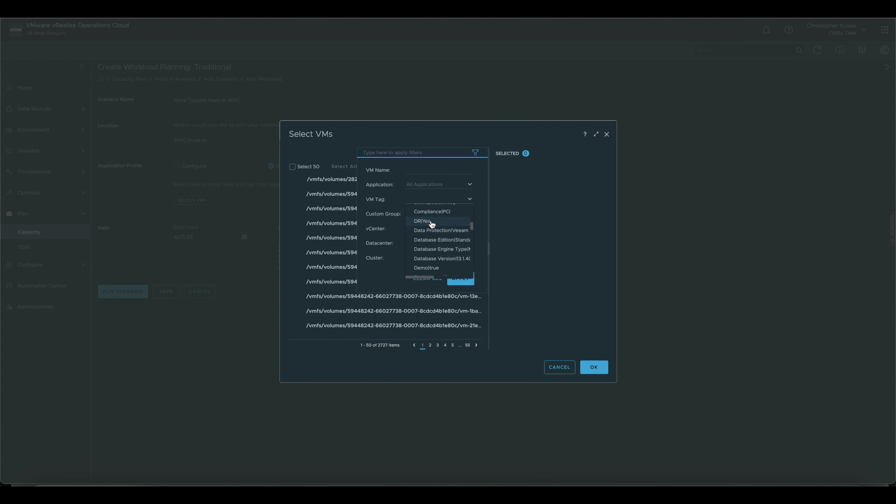
left_click(432, 221)
left_click(460, 282)
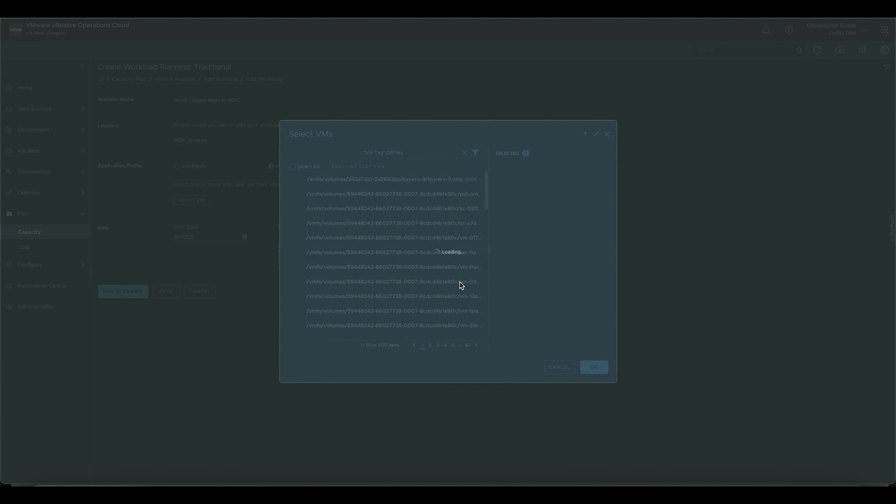
left_click(341, 169)
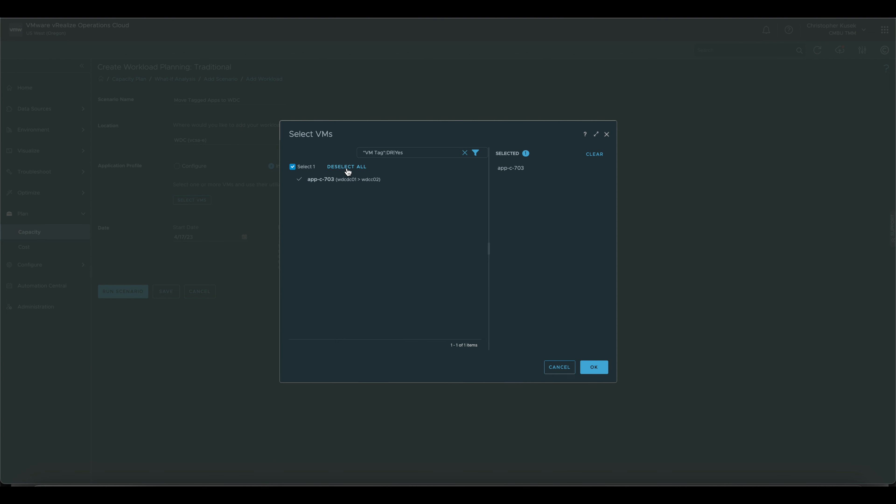
- Replace the tag filter with Migrate|Yes, add the matching VM to the selection and confirm the selected VMs
left_click(464, 152)
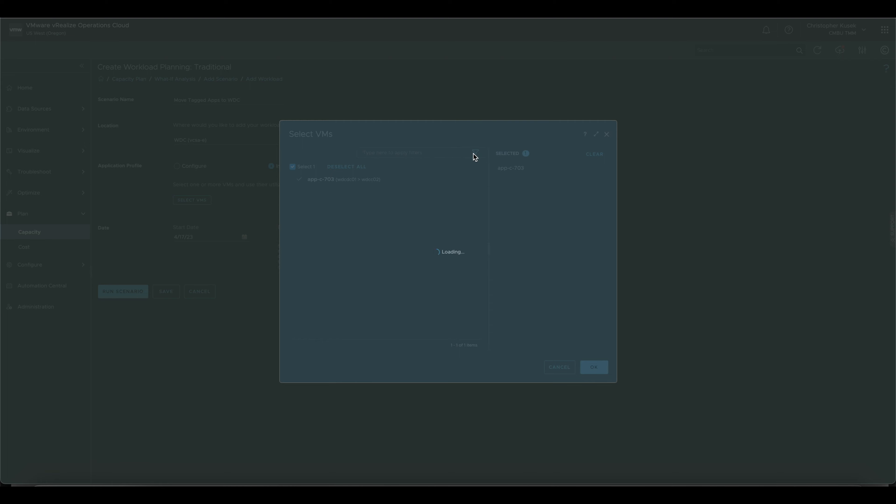
left_click(475, 152)
left_click(469, 195)
left_click(470, 197)
left_click(475, 152)
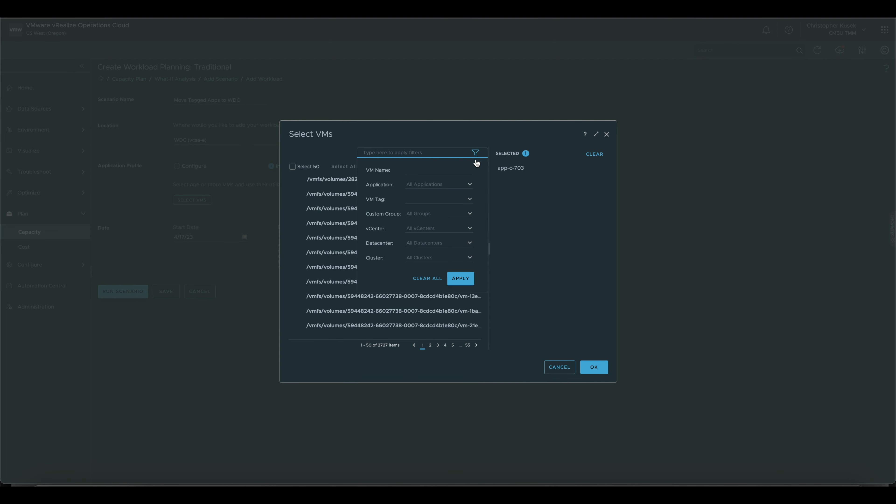
left_click(471, 199)
scroll(448, 229, "down", 5)
scroll(446, 233, "up", 1)
left_click(439, 241)
left_click(463, 279)
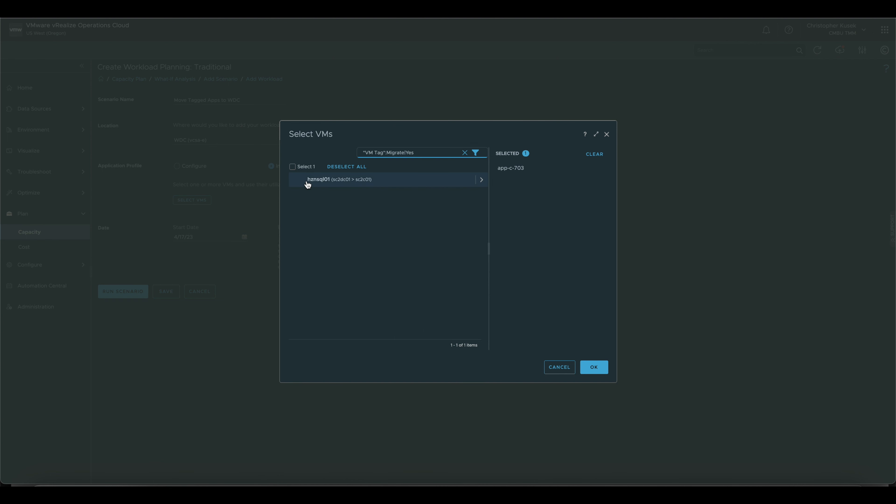
left_click(293, 167)
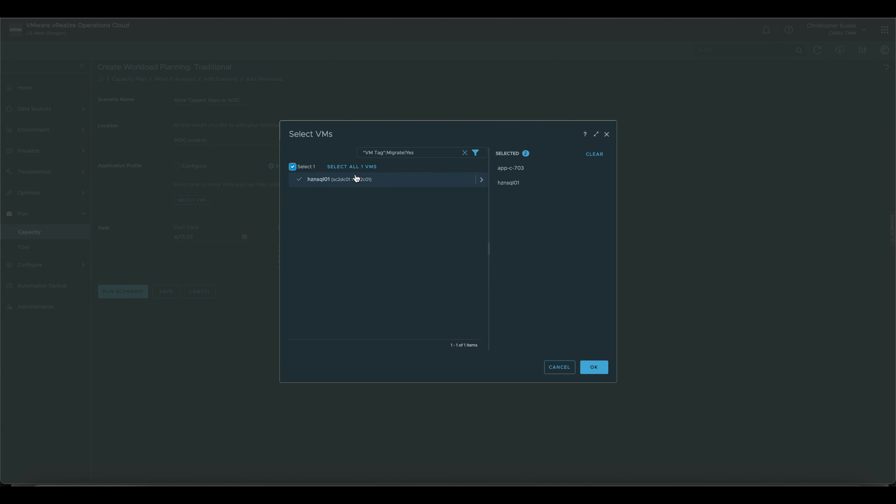
left_click(599, 367)
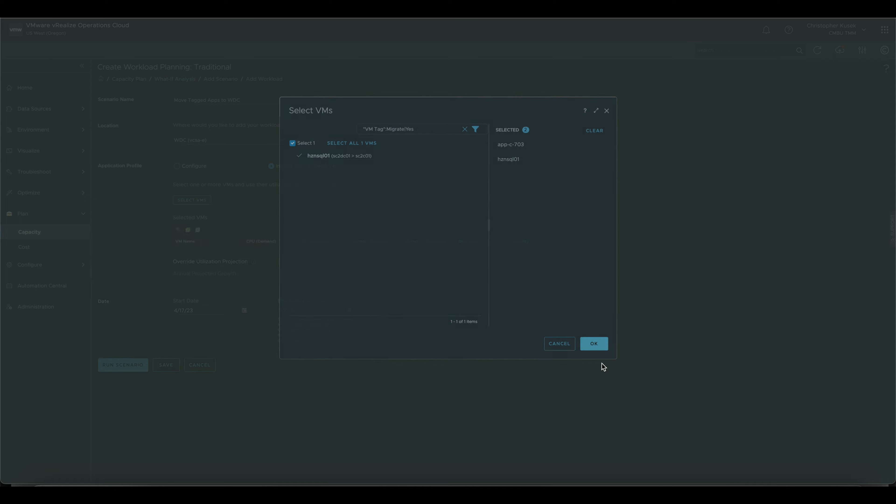
- Run the tagged apps scenario and list the additional clusters that can fit the VMs
left_click(122, 392)
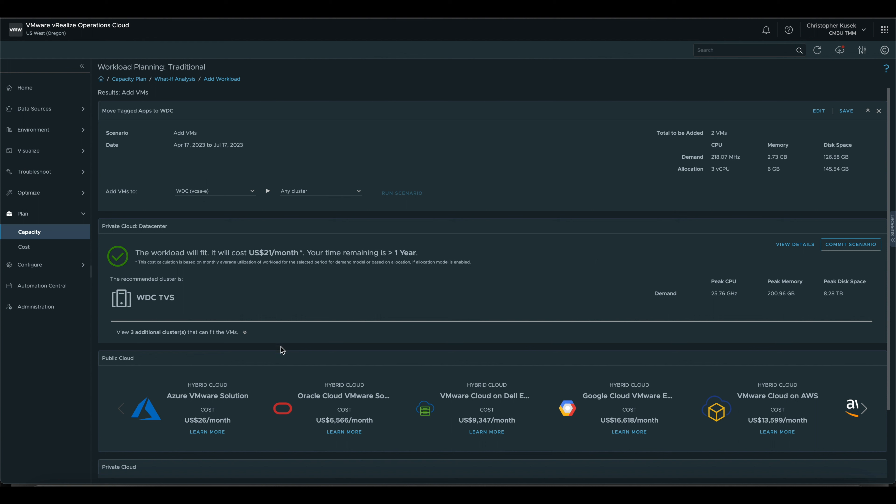
left_click(244, 332)
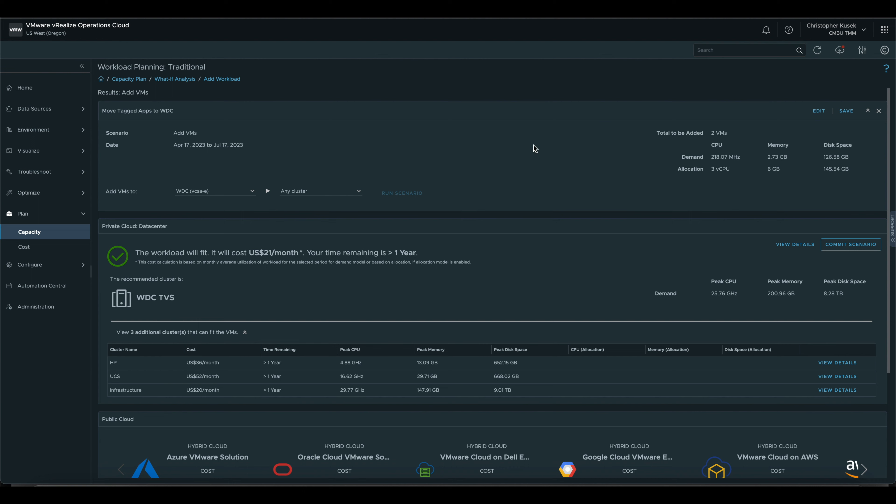
- Reopen the scenario for editing and filter the selectable VMs by "mssql"
left_click(816, 113)
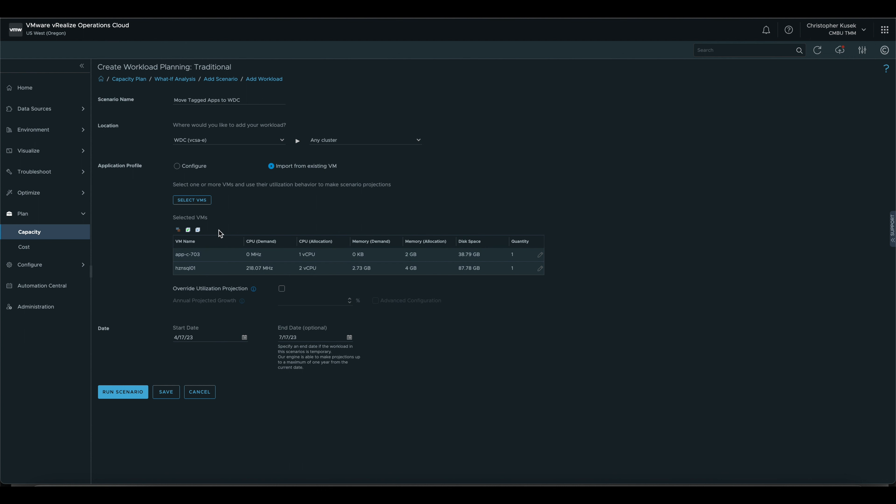
left_click(192, 200)
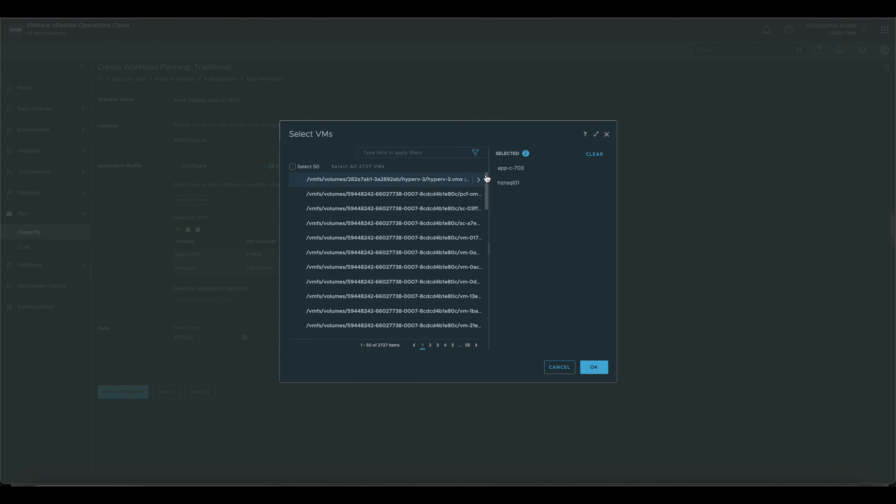
left_click(446, 153)
type("mssql")
key("Return")
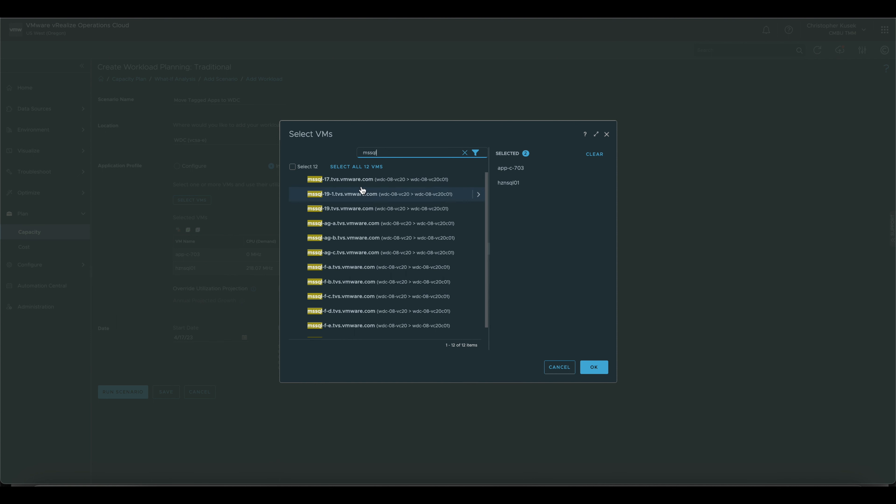
- Add all 12 VMs matching the mssql filter to the workload and rerun the scenario
left_click(356, 181)
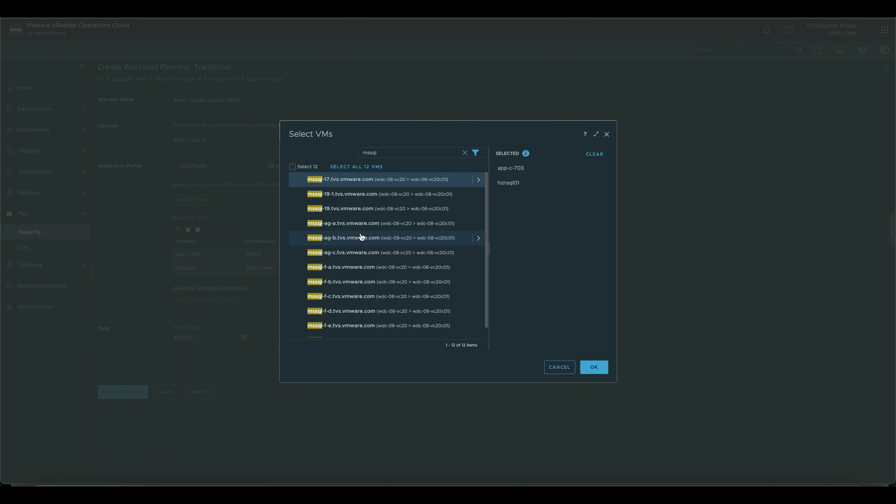
left_click(354, 326, "shift")
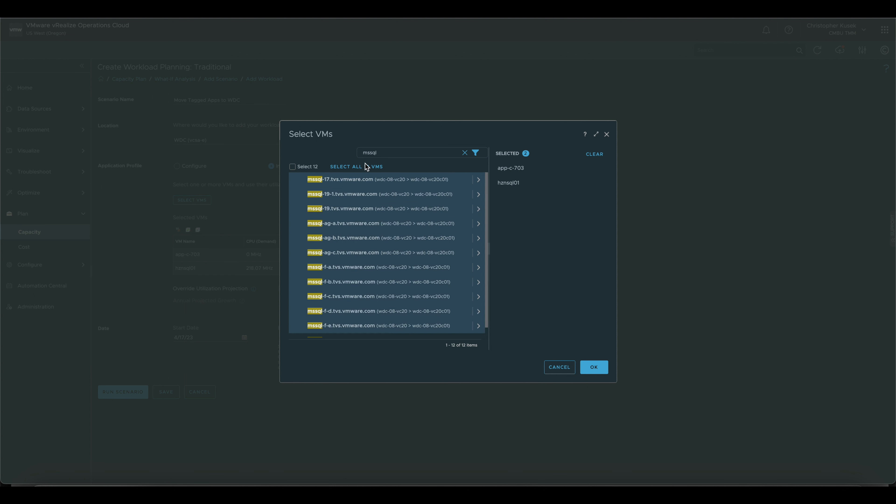
left_click(365, 168)
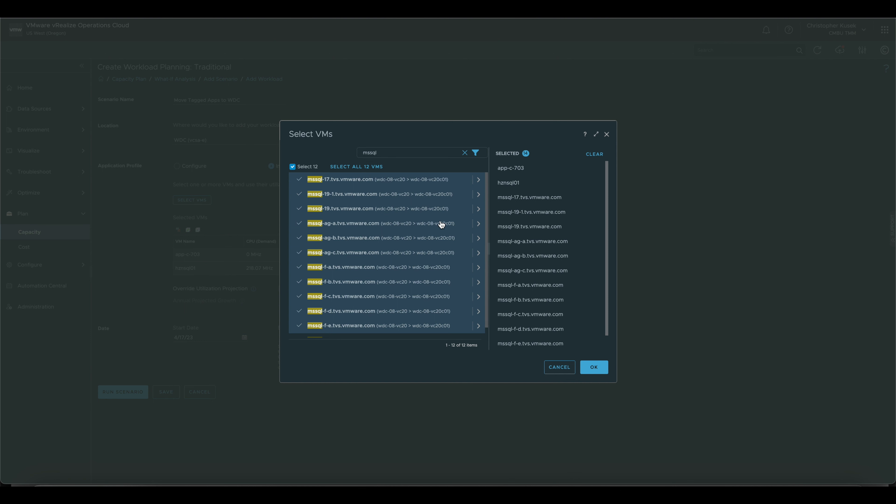
scroll(441, 226, "down", 1)
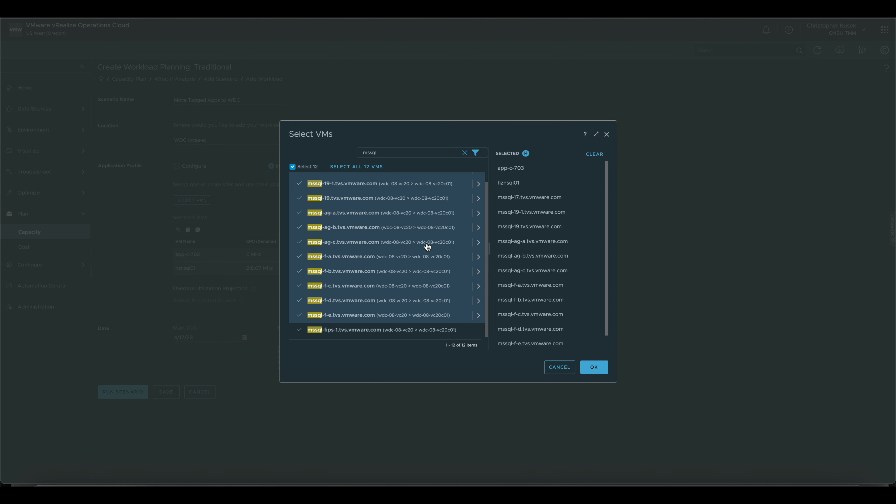
left_click(594, 368)
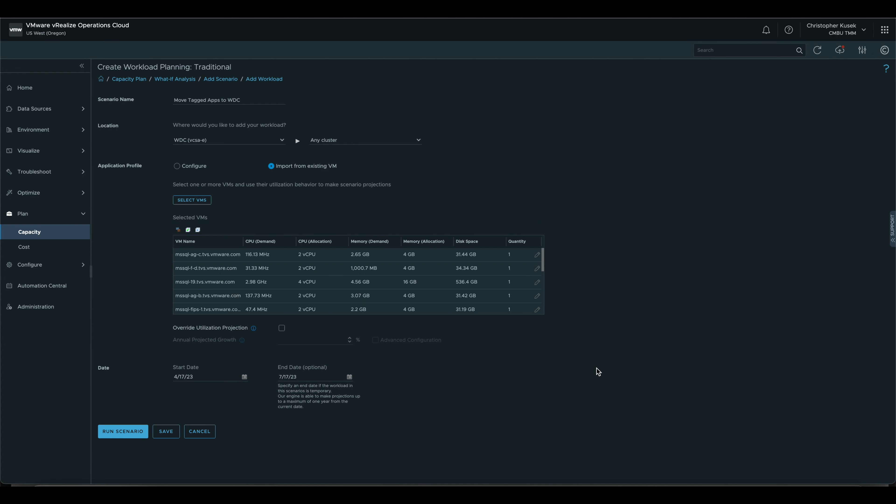
left_click(121, 438)
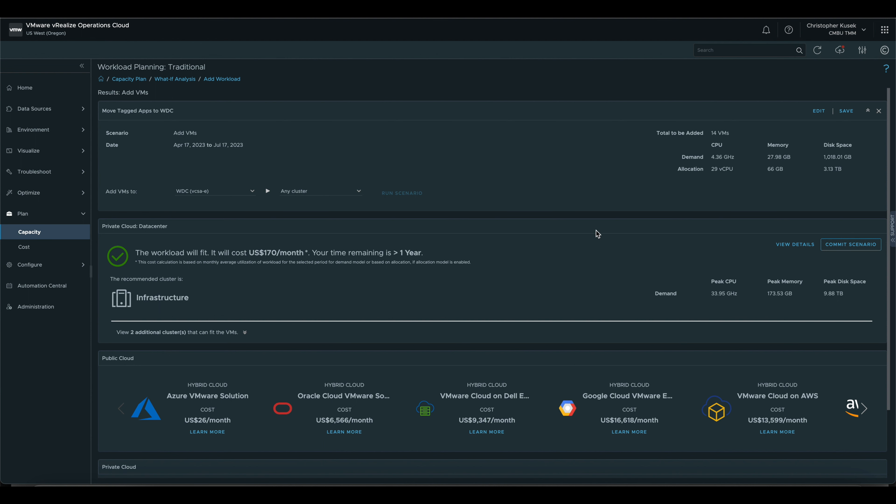
- Close the tagged apps scenario without saving and start adding another What-If Analysis scenario
left_click(42, 232)
left_click(506, 273)
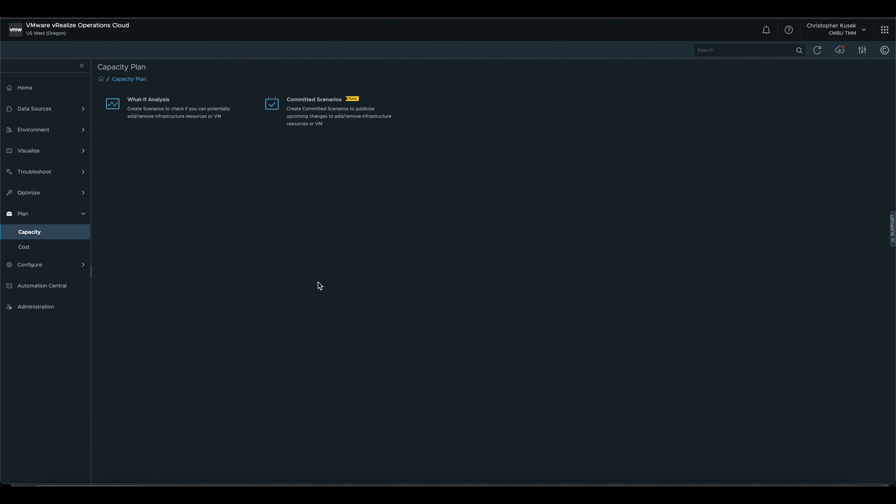
left_click(157, 117)
left_click(112, 98)
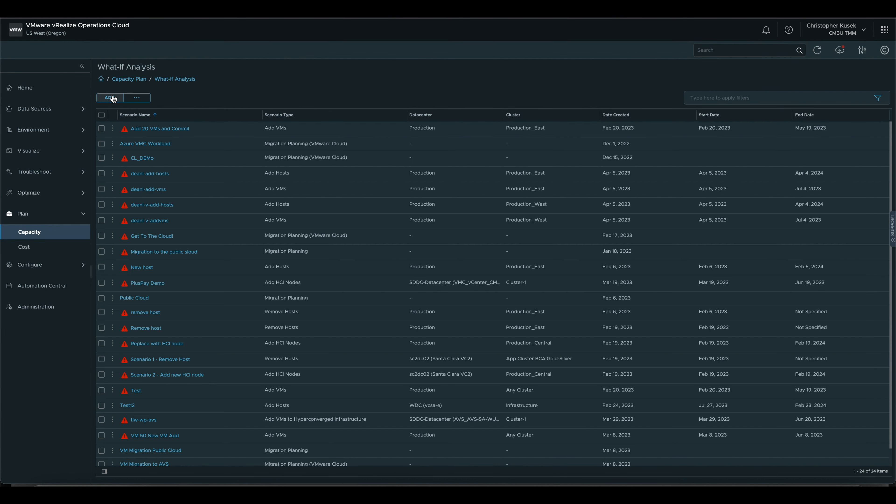